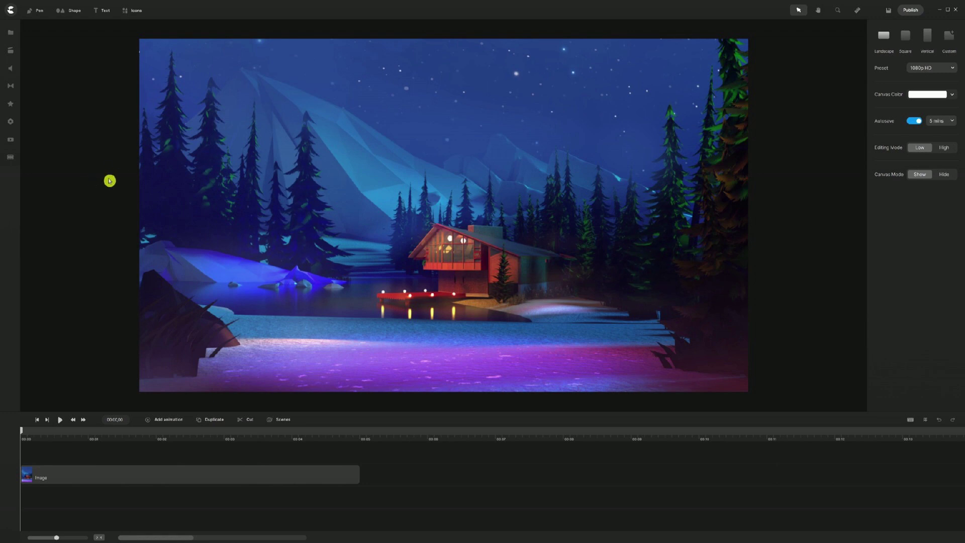
- Switch Canvas Mode to Hide and select the night-time lakeside cabin background image
left_click(943, 174)
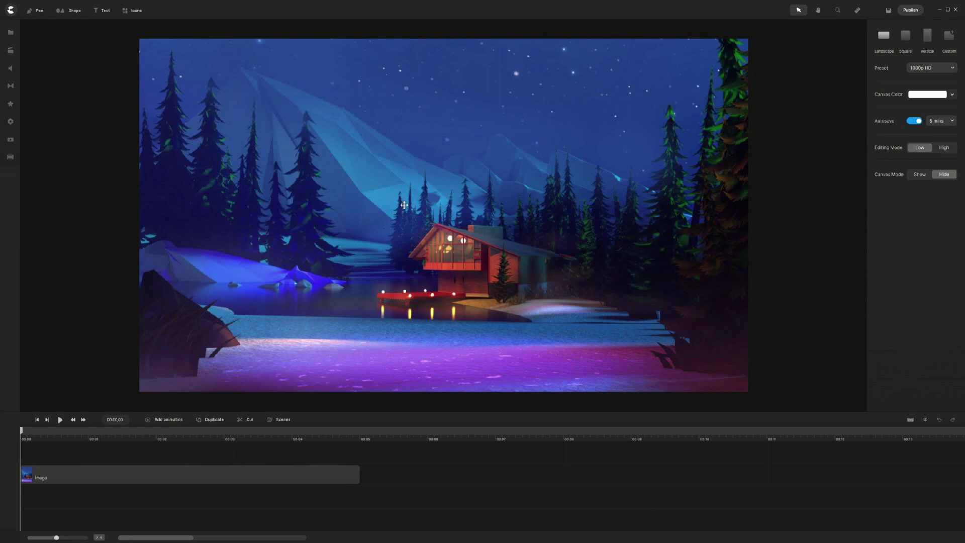
left_click(387, 180)
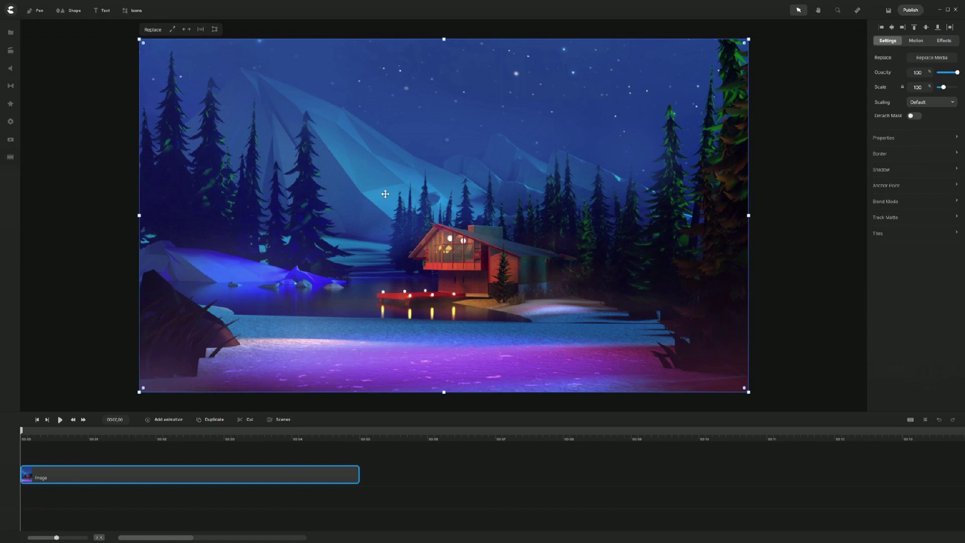
- Crop the background image to the red cabin and nearby trees, trimming off the foreground
double_click(385, 194)
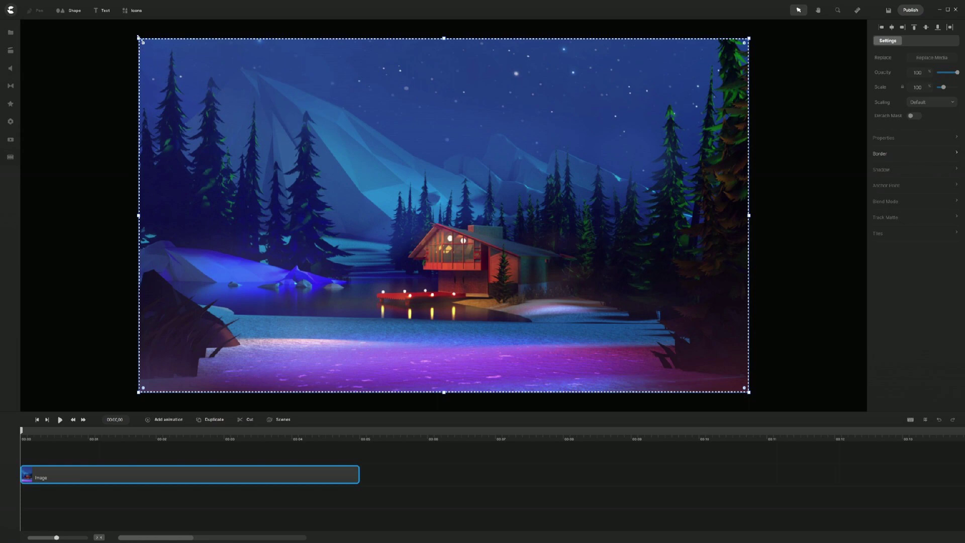
left_click_drag(139, 38, 422, 203)
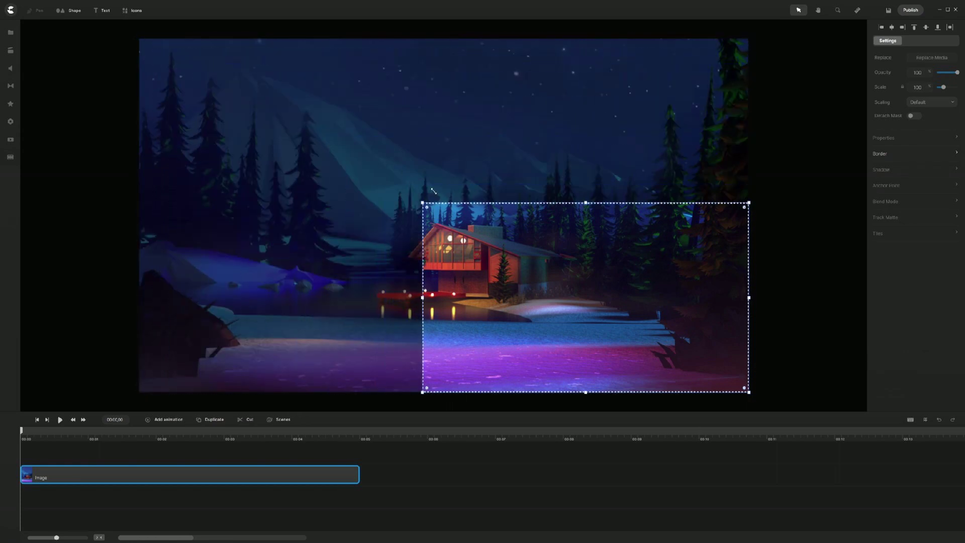
left_click_drag(511, 256, 429, 272)
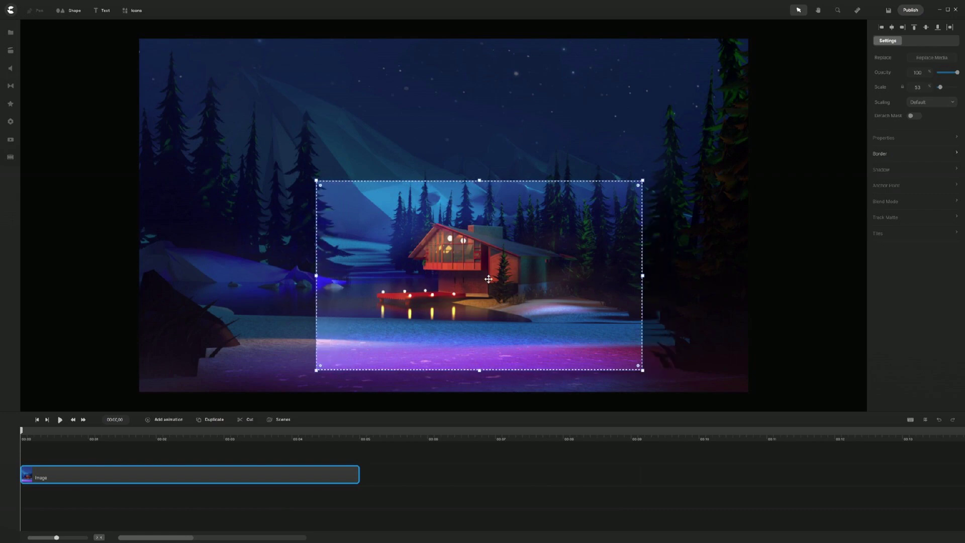
left_click_drag(644, 276, 592, 276)
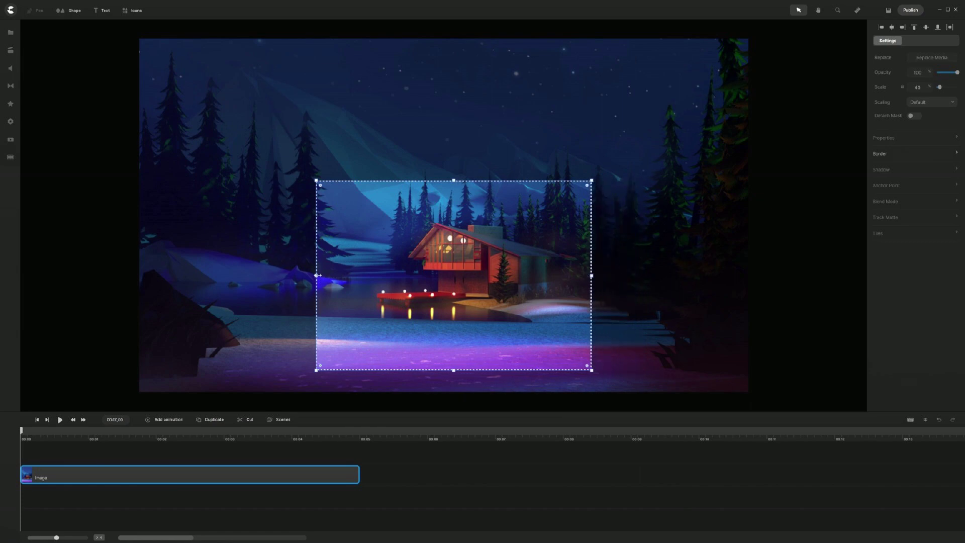
left_click_drag(317, 276, 333, 275)
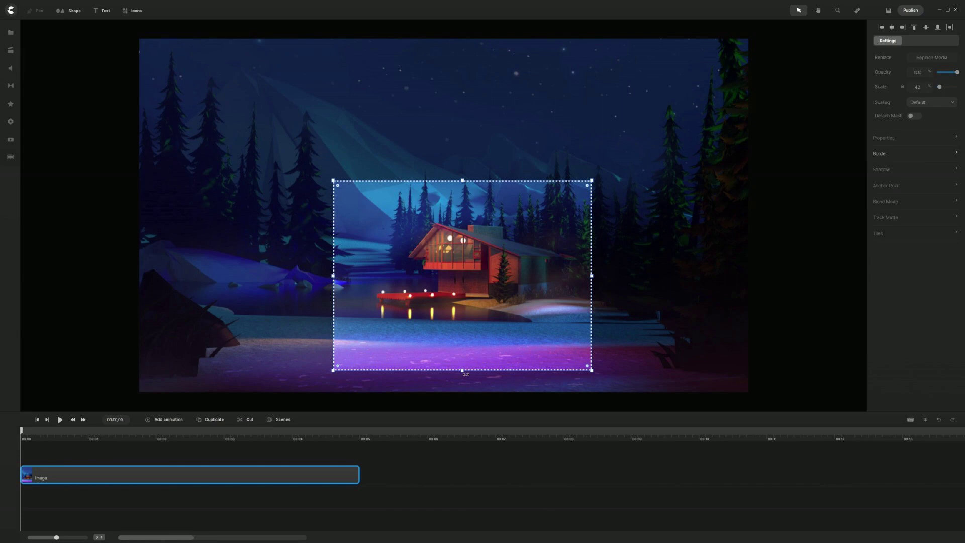
left_click_drag(462, 371, 462, 338)
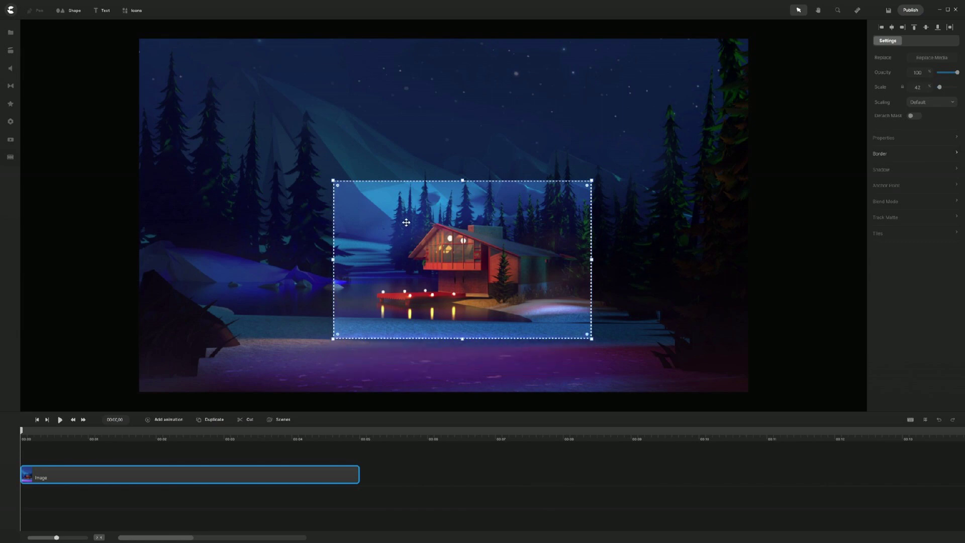
left_click(105, 197)
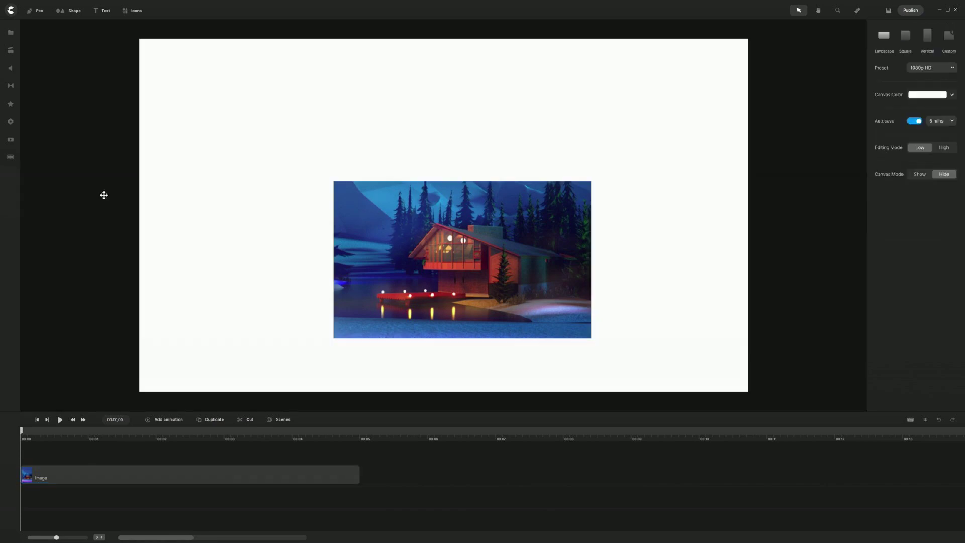
- Stretch the cropped cabin image to fill the full canvas width at Scale 100
left_click(436, 238)
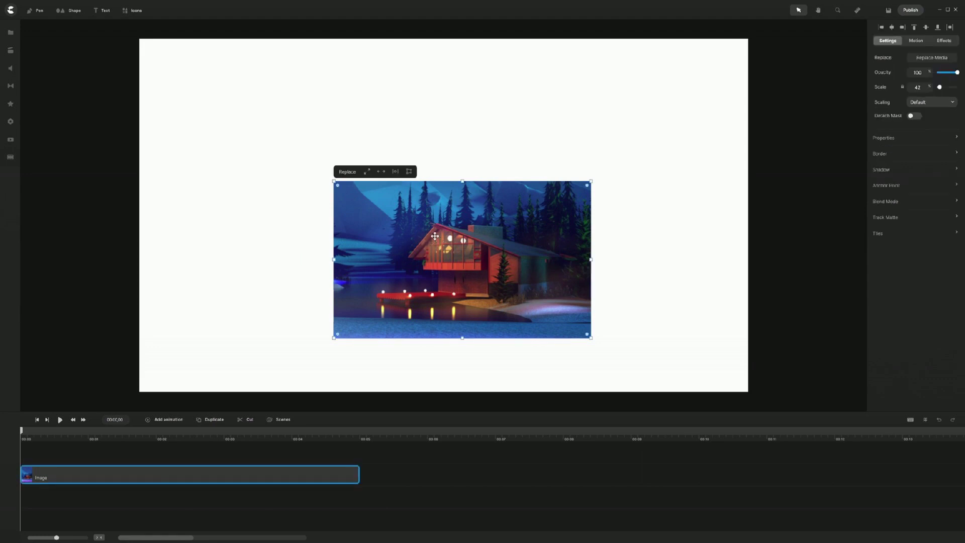
left_click(367, 171)
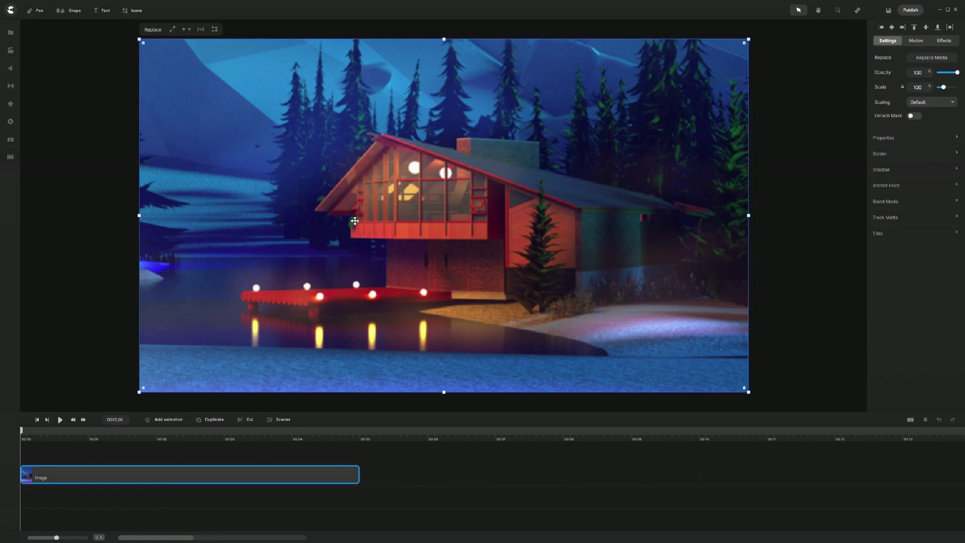
- Set Canvas Mode back to Show and reselect the cabin image with the view zoomed out
double_click(392, 206)
scroll(425, 195, "down", 3)
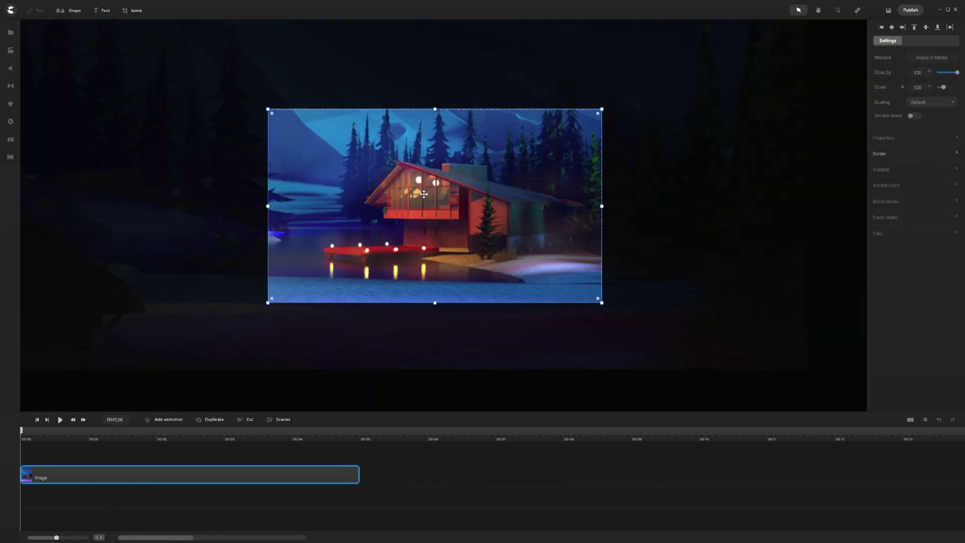
left_click(749, 216)
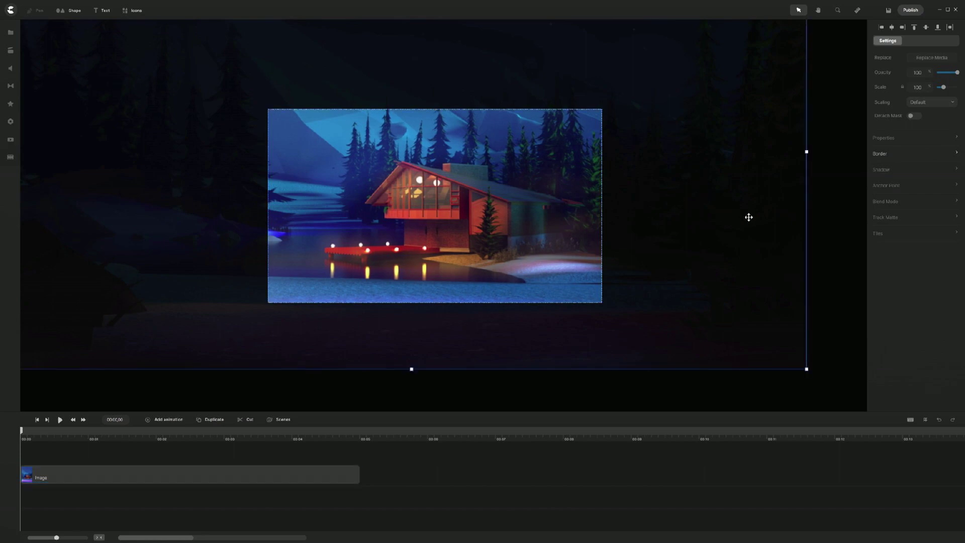
left_click(828, 220)
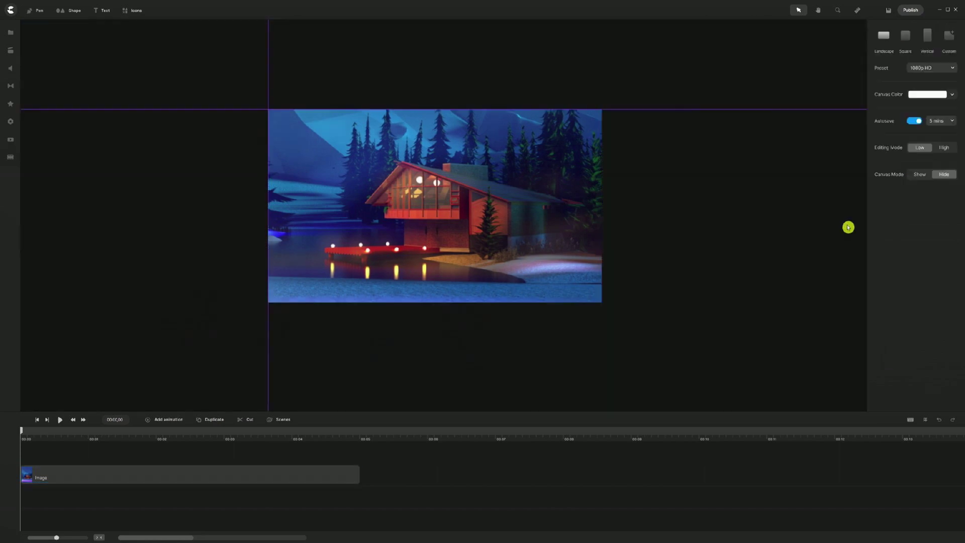
left_click(918, 176)
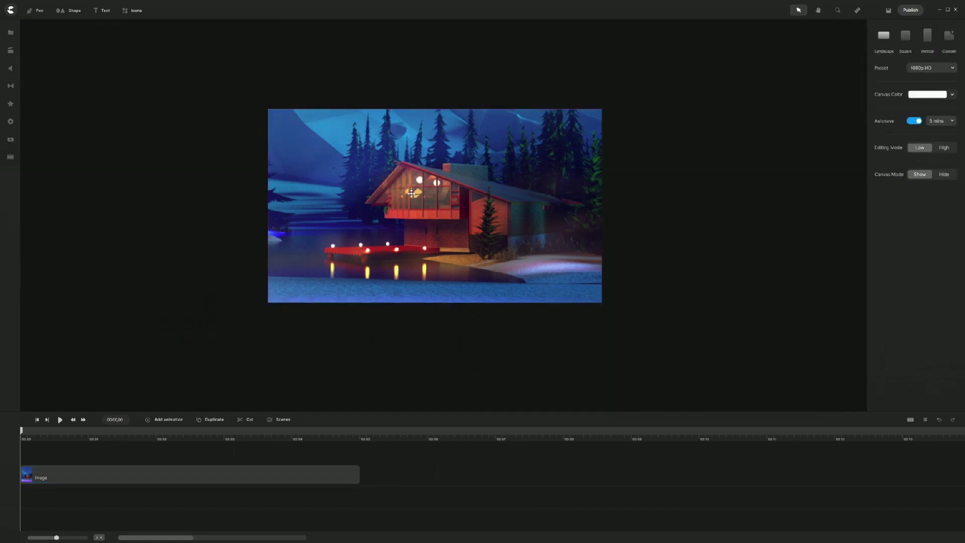
left_click(408, 195)
scroll(408, 194, "down", 3)
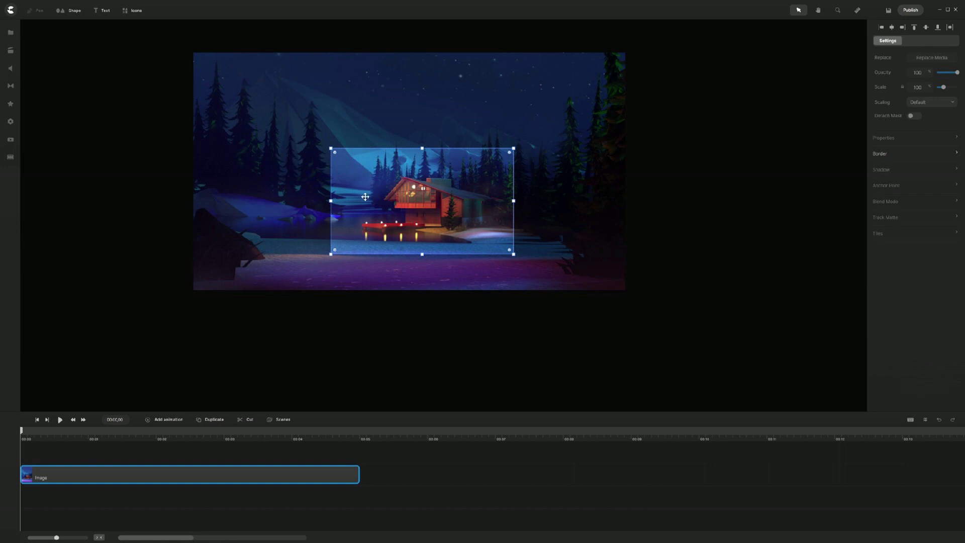
- Widen the cabin crop up, left, down and right to include more scenery, then apply it
left_click_drag(331, 147, 262, 107)
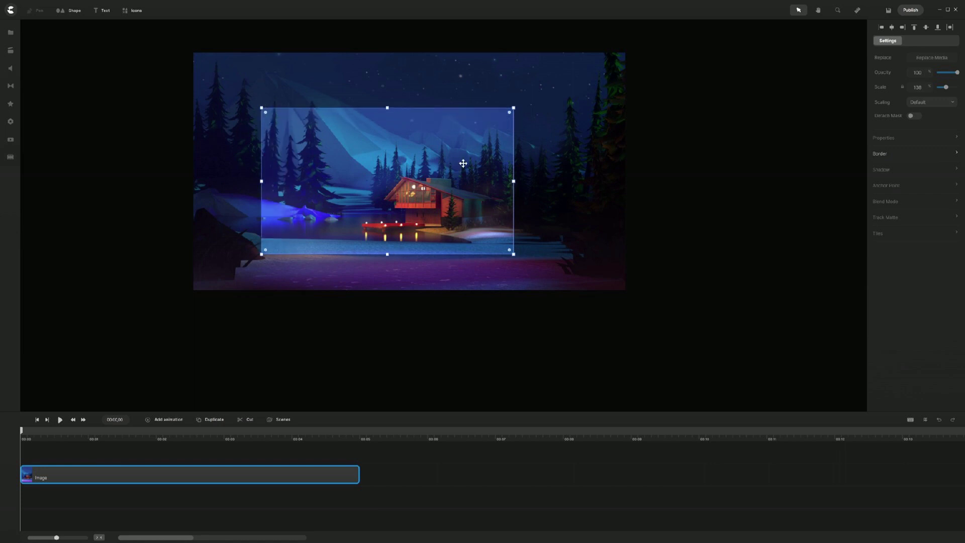
left_click_drag(513, 255, 547, 274)
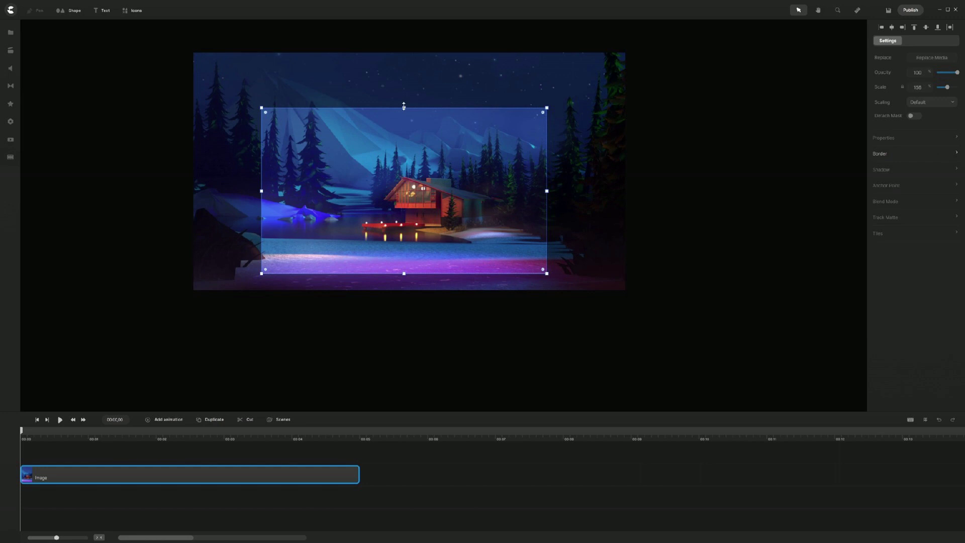
left_click_drag(405, 107, 405, 89)
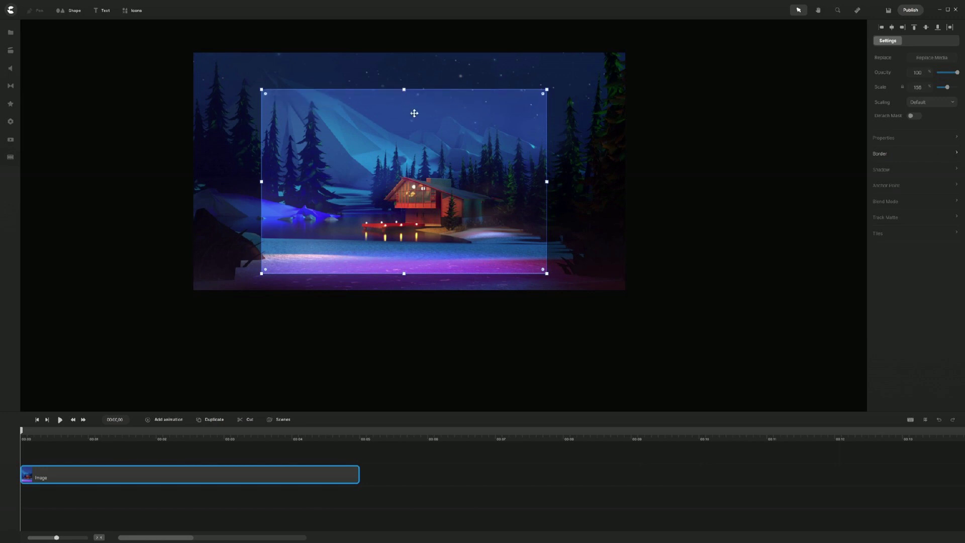
left_click_drag(425, 131, 483, 128)
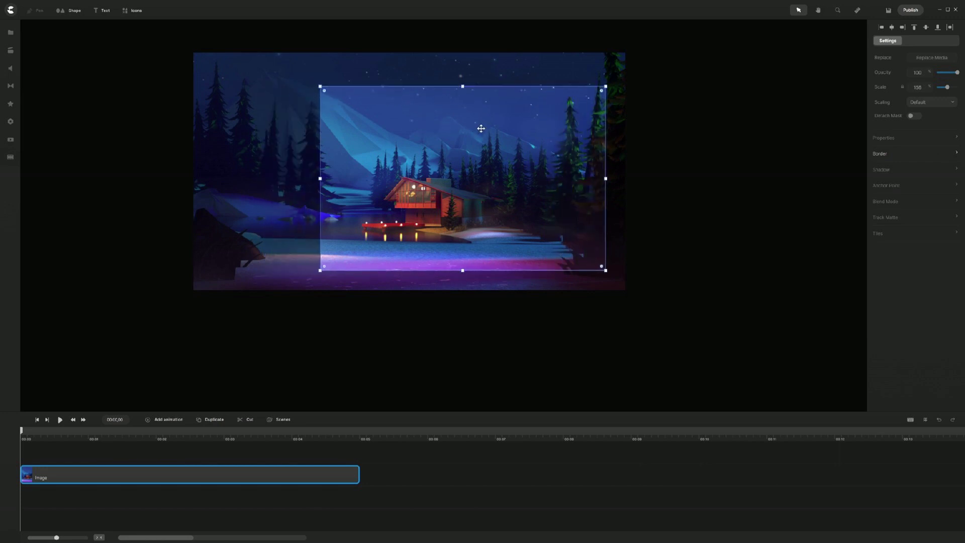
left_click(152, 201)
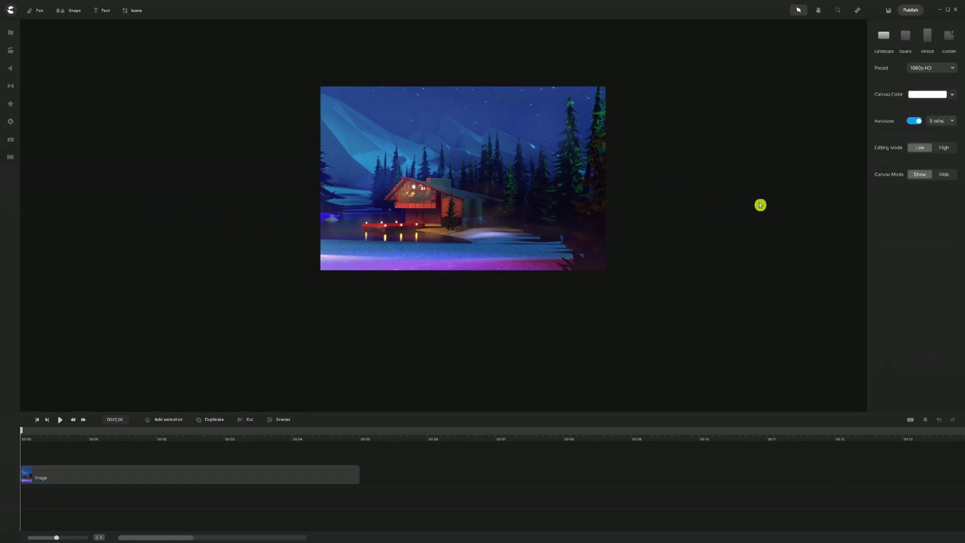
- Set Canvas Mode to Hide and scale the cropped cabin image to fit the canvas
left_click(943, 175)
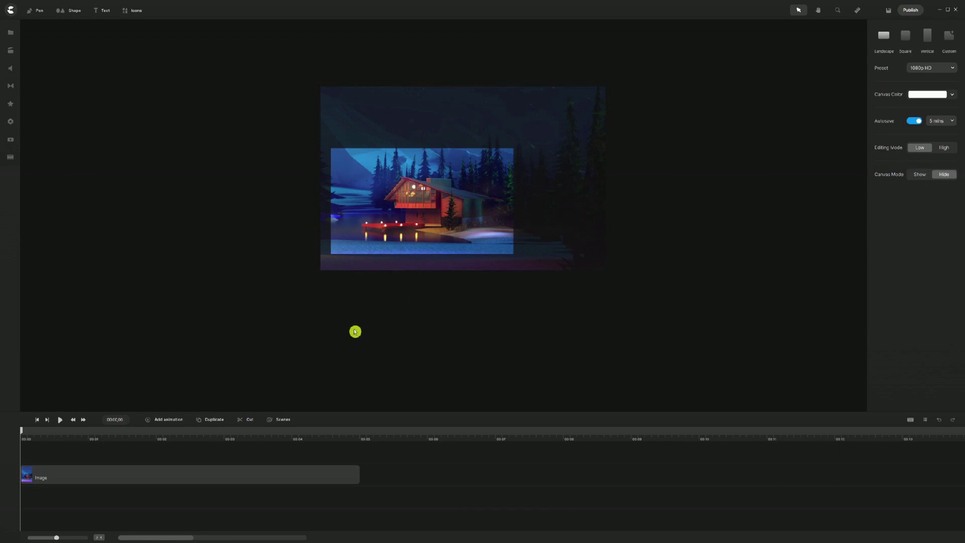
key("ctrl+0")
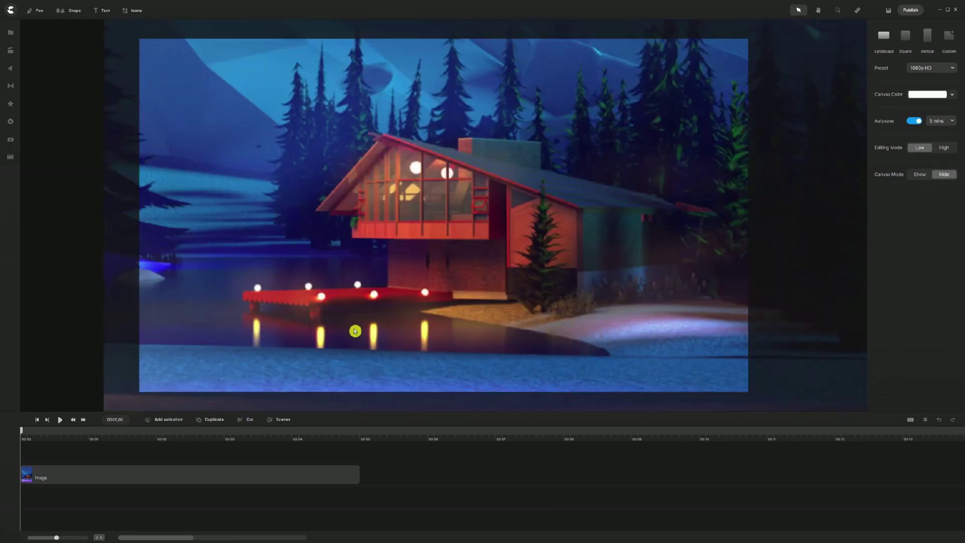
left_click(433, 147)
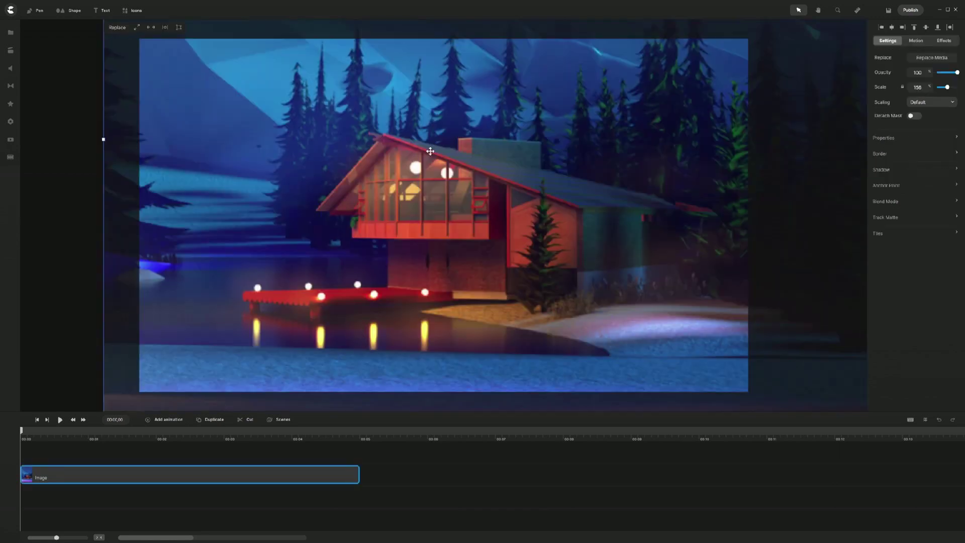
left_click(136, 27)
left_click(95, 218)
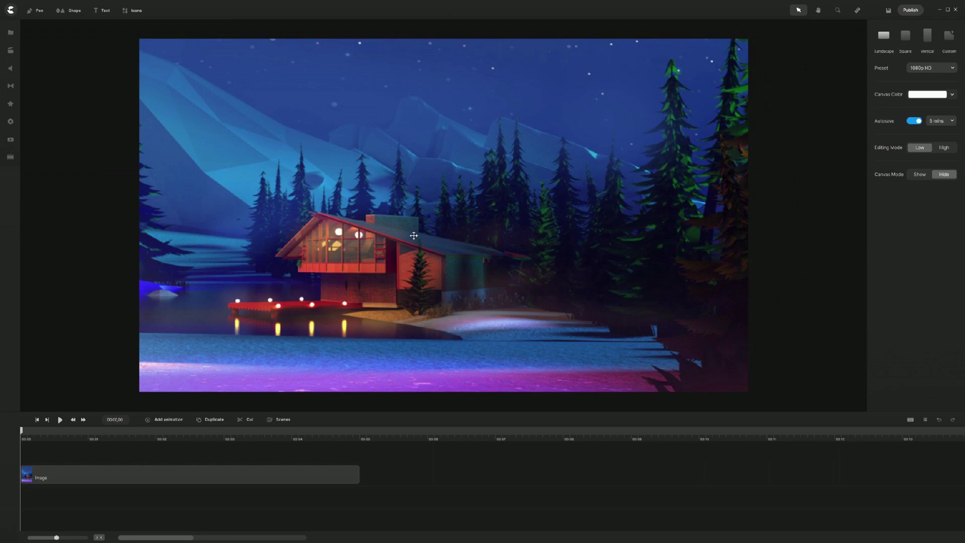
- At about 5 seconds on the timeline, add the warm-lit office terrace background from the Backgrounds library
left_click(379, 438)
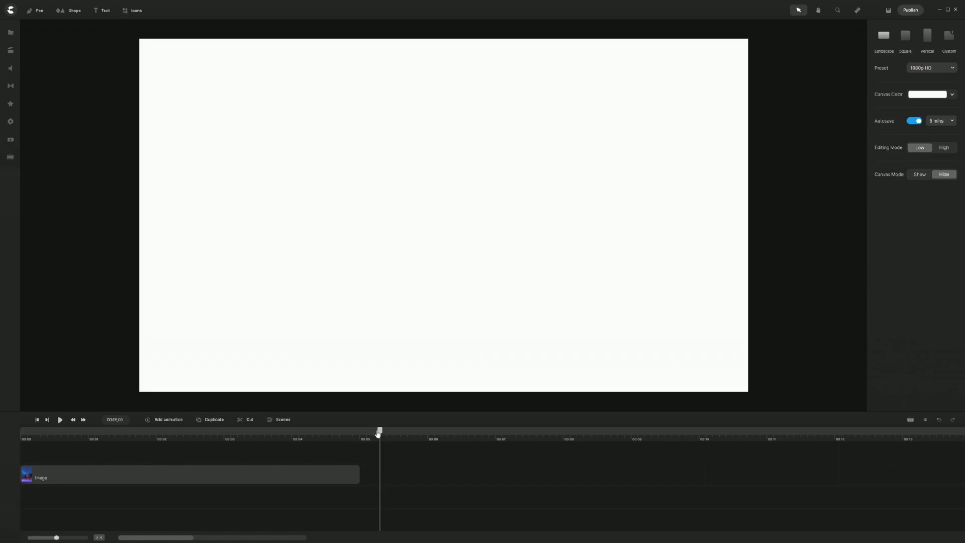
left_click(10, 51)
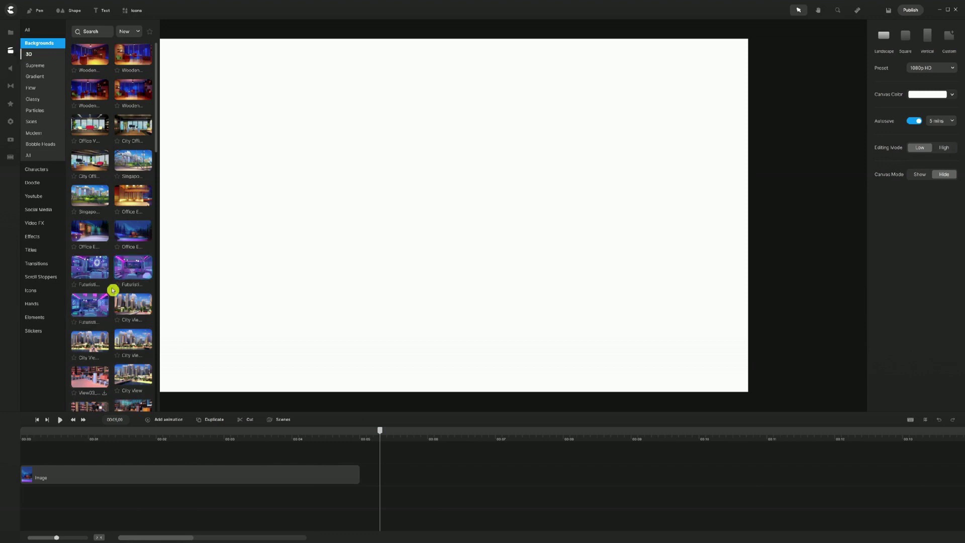
left_click(140, 194)
left_click(10, 50)
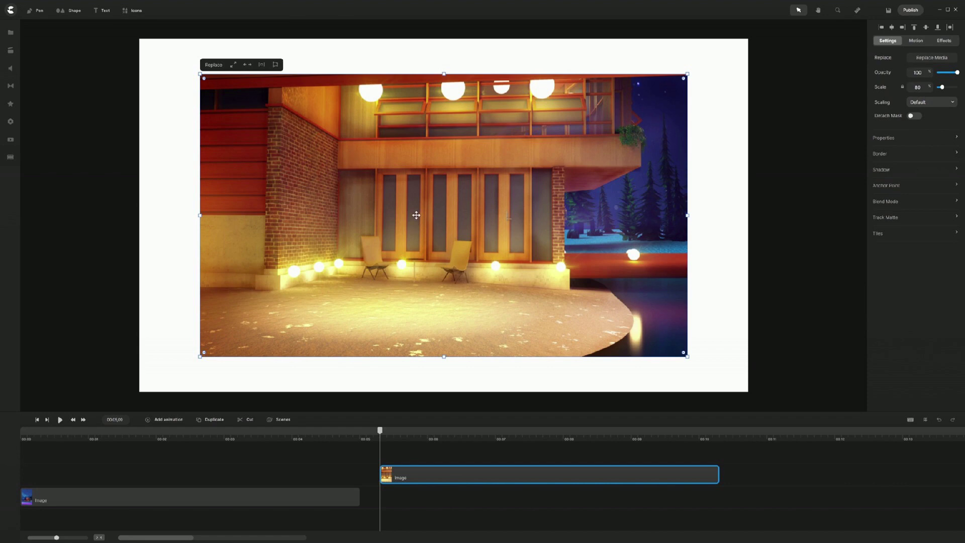
- Crop the office background to frame the lit doors and two chairs
double_click(412, 190)
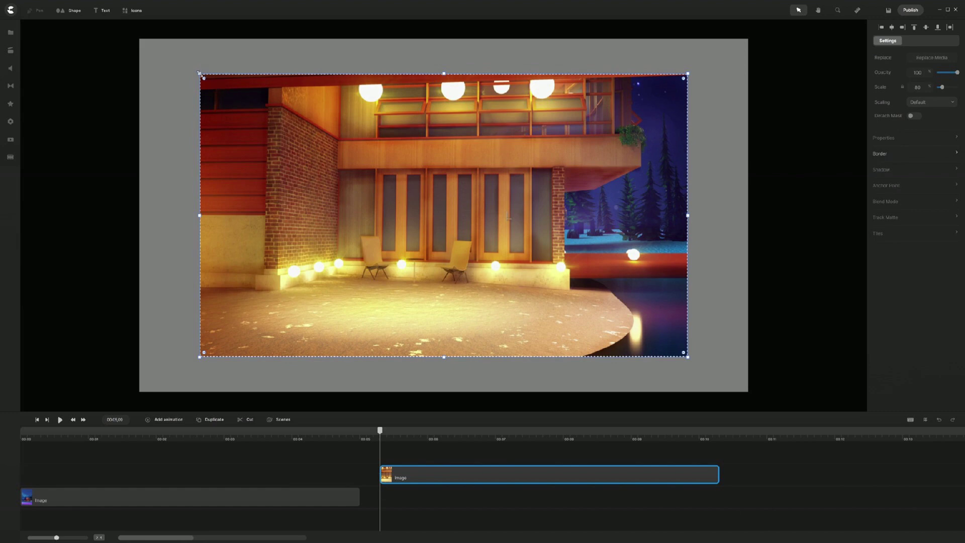
left_click_drag(199, 73, 343, 156)
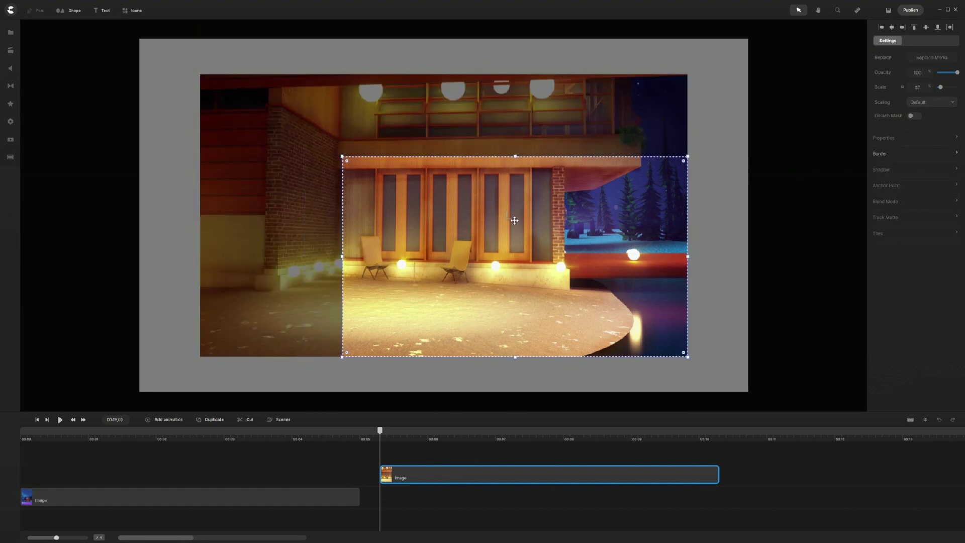
left_click_drag(515, 220, 441, 190)
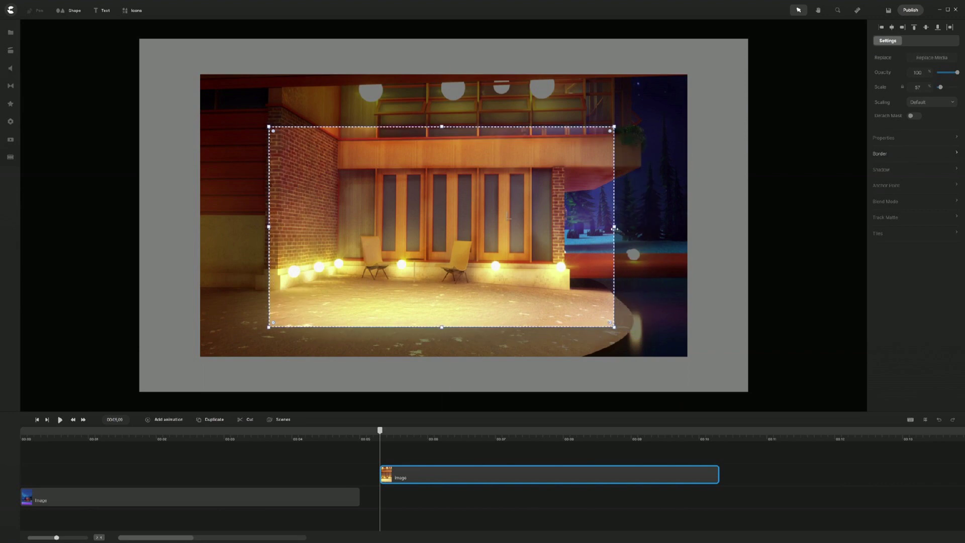
left_click_drag(615, 229, 547, 226)
left_click_drag(436, 221, 482, 213)
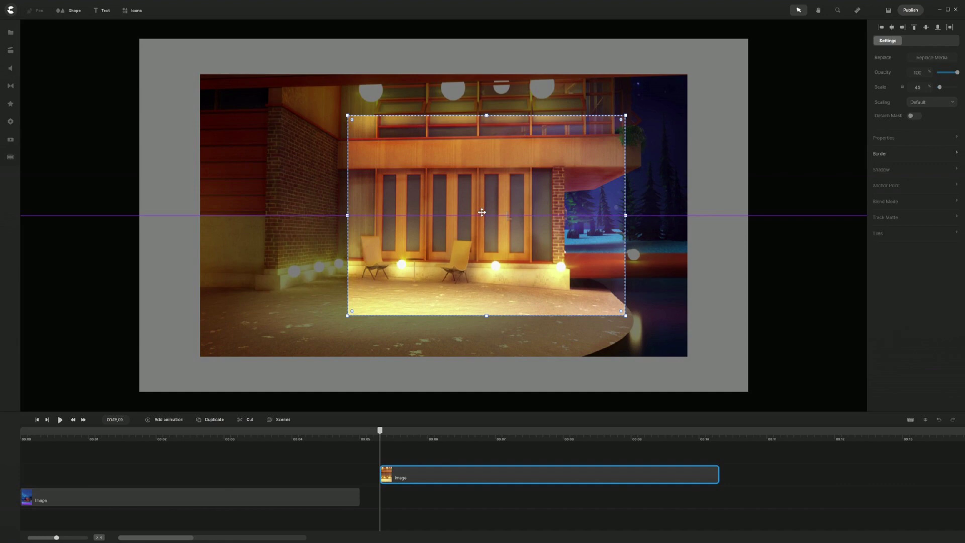
- Apply the crop and expand the office image to fill the canvas at Scale 100
left_click(154, 213)
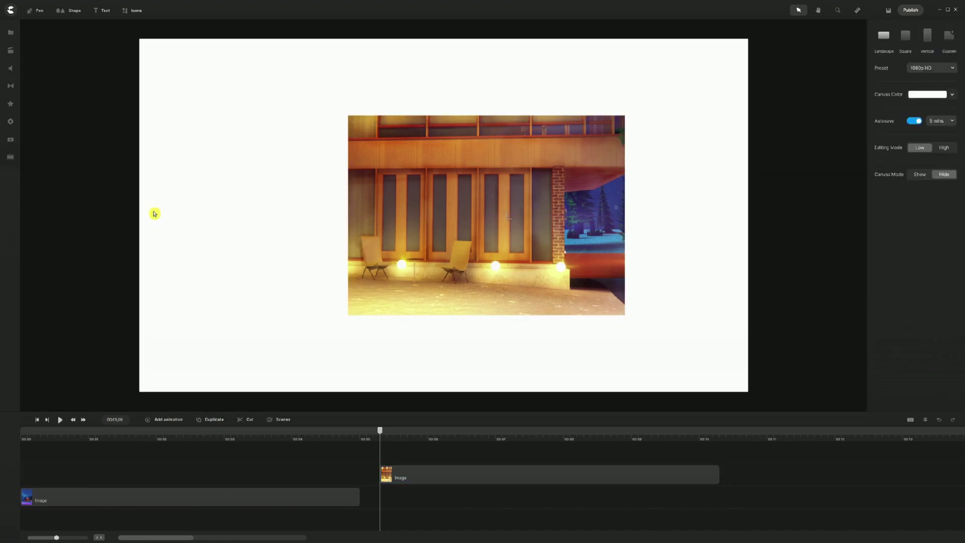
left_click(417, 163)
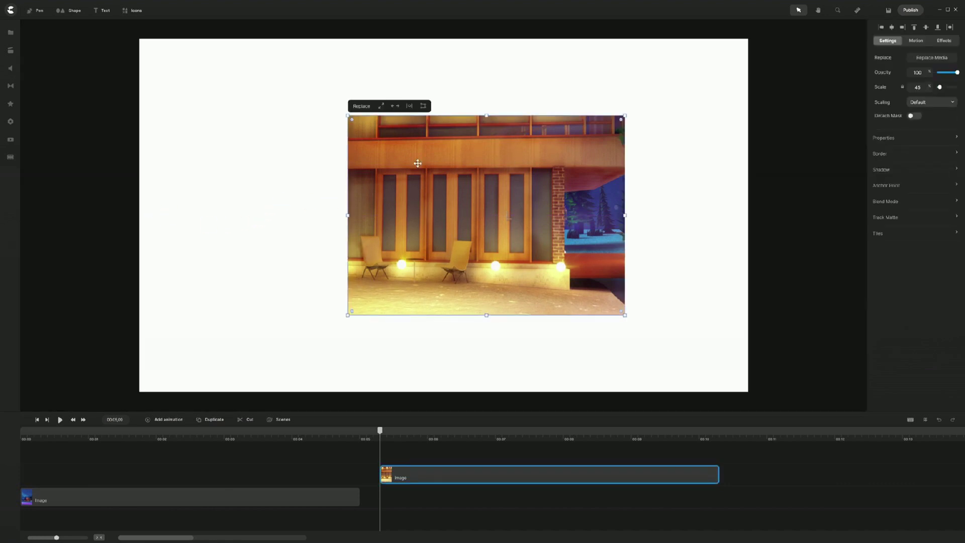
left_click(381, 106)
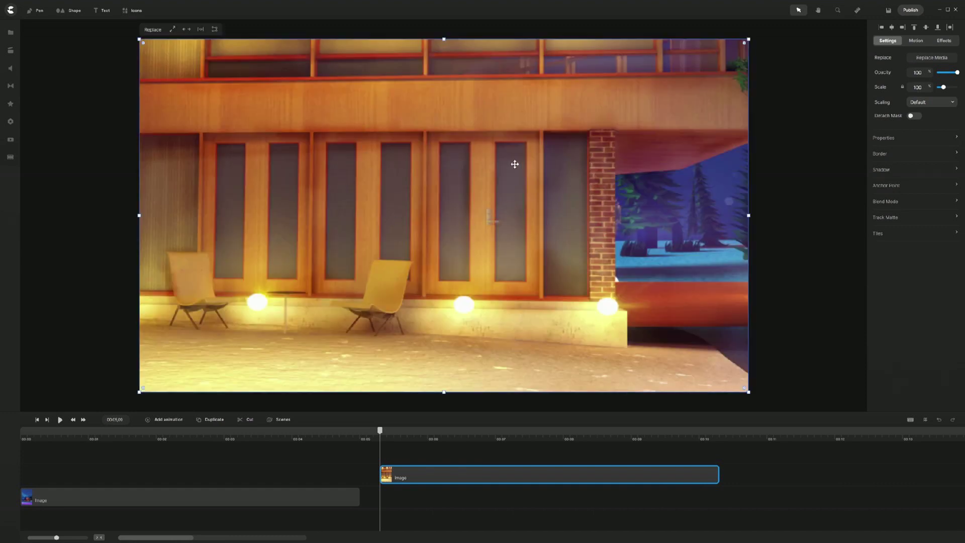